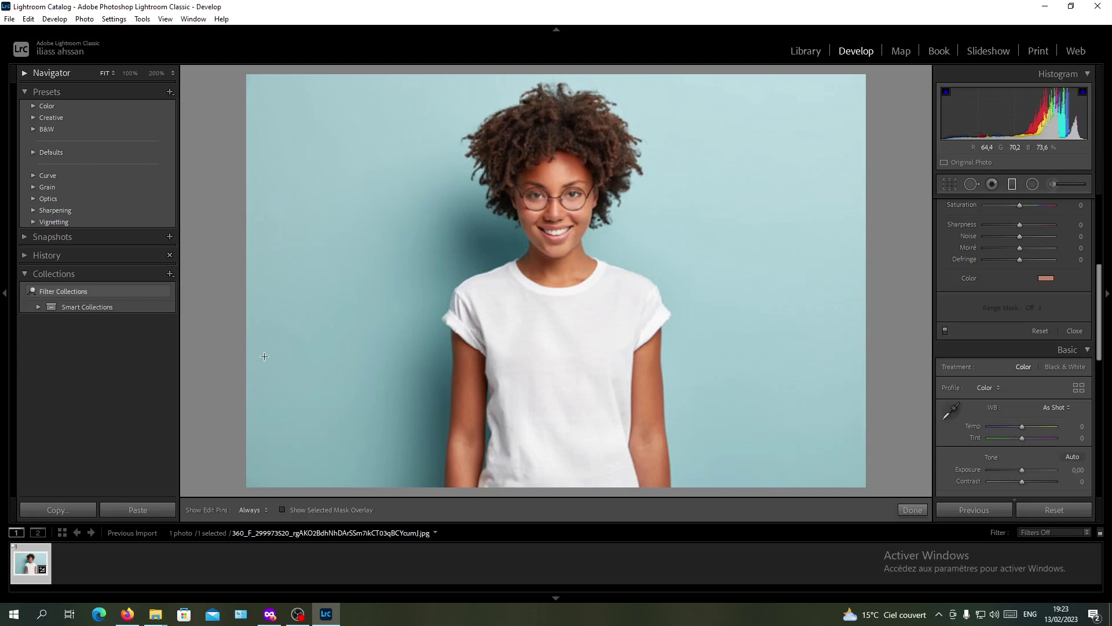
# Step: Add a graduated filter just outside the photo's upper-left corner so that its effect covers the whole image
pyautogui.scroll(4, 1052, 368)
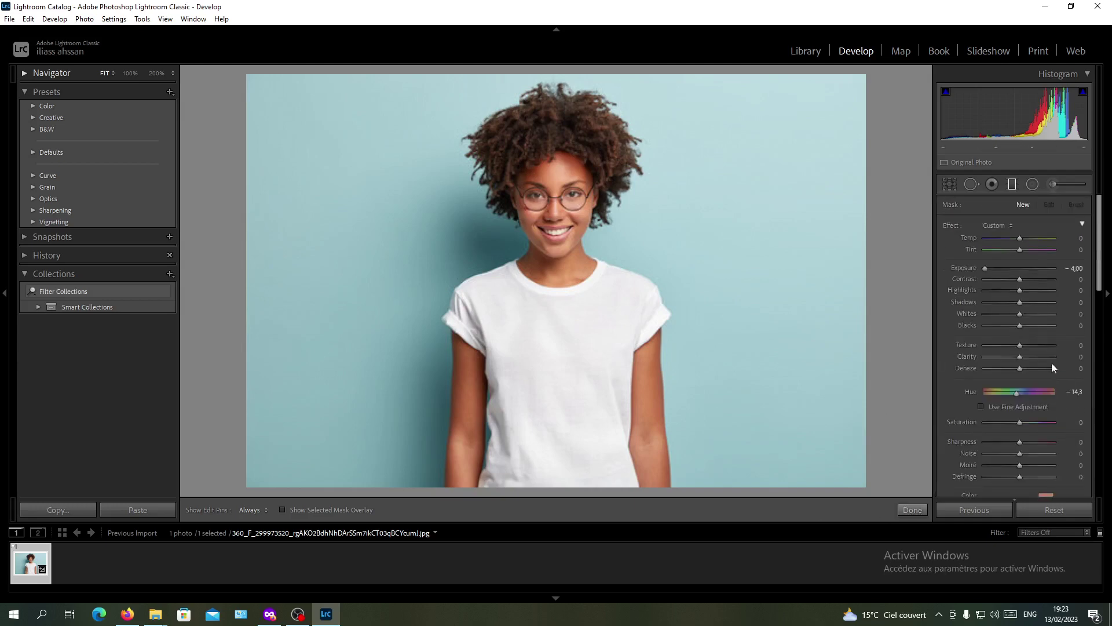
pyautogui.click(1012, 184)
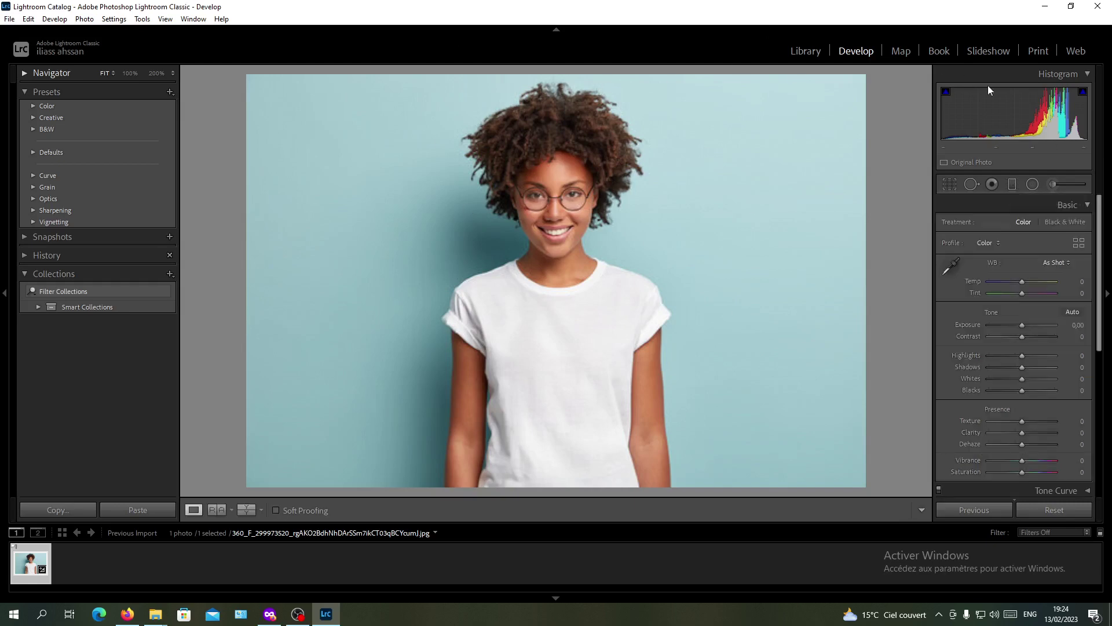
pyautogui.click(1014, 184)
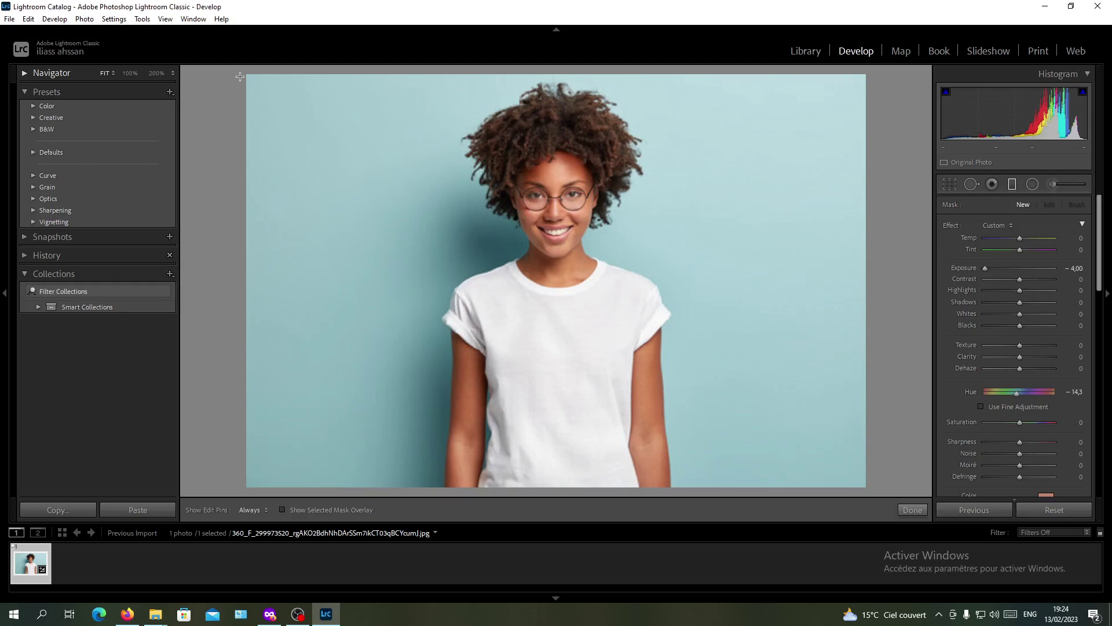
pyautogui.moveTo(238, 79); pyautogui.dragTo(229, 68)
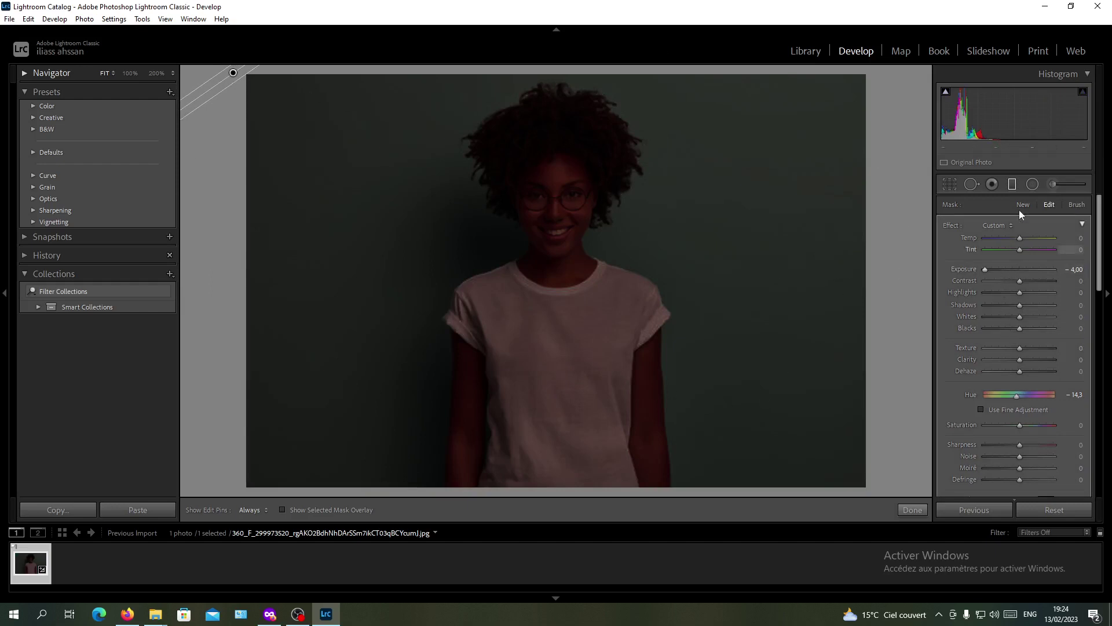
# Step: Set the graduated filter's range mask to Color
pyautogui.scroll(-2, 1019, 209)
pyautogui.scroll(-2, 1053, 394)
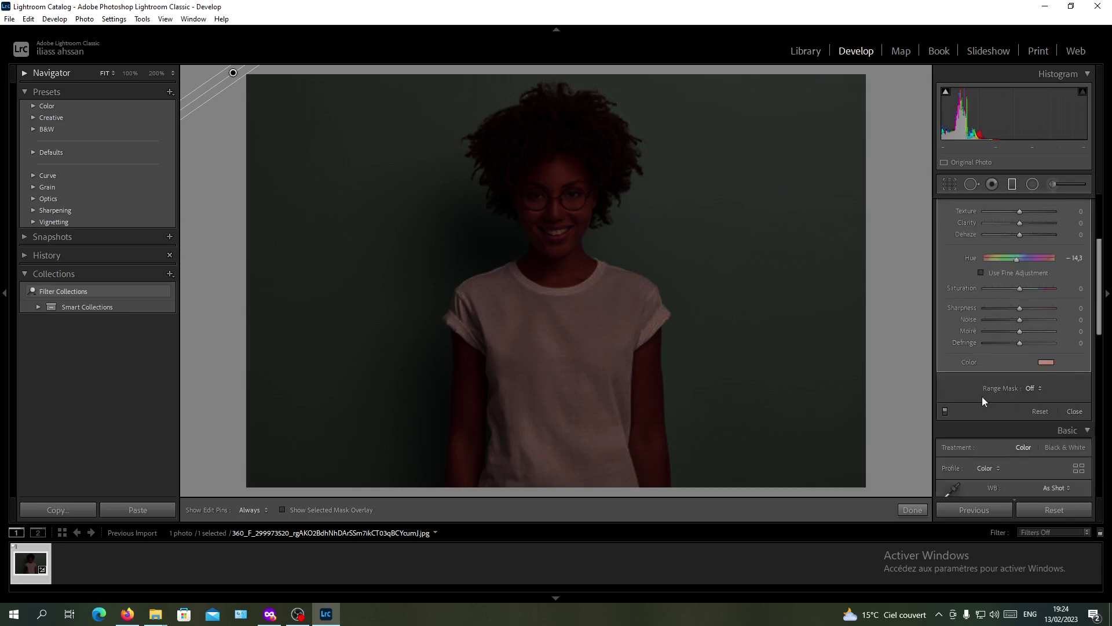
pyautogui.click(1026, 390)
pyautogui.click(1015, 415)
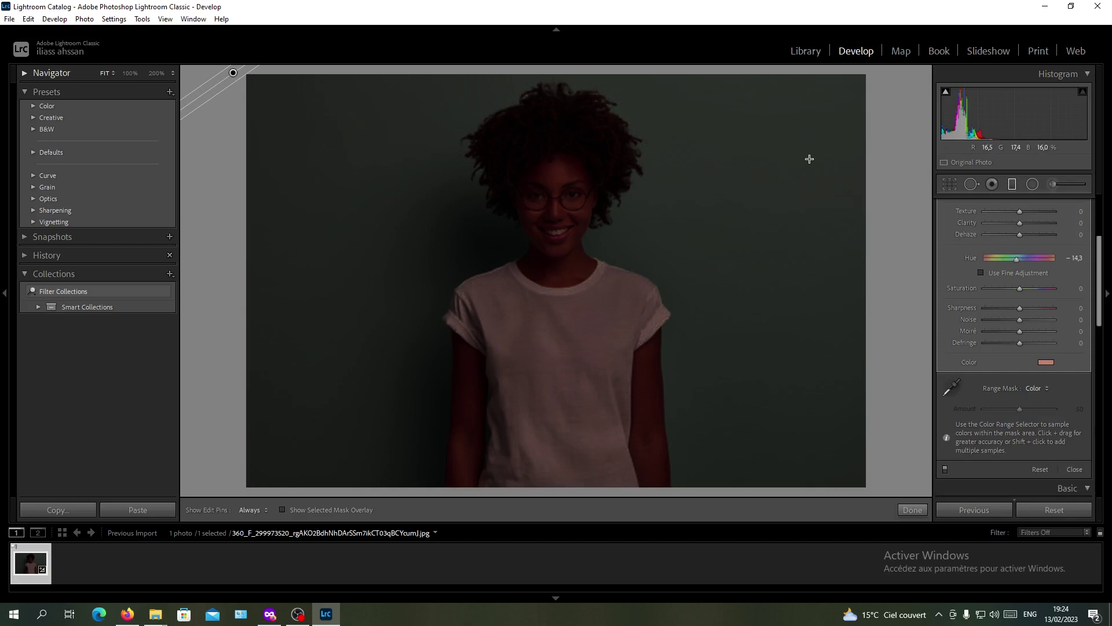
pyautogui.moveTo(792, 150); pyautogui.dragTo(797, 153)
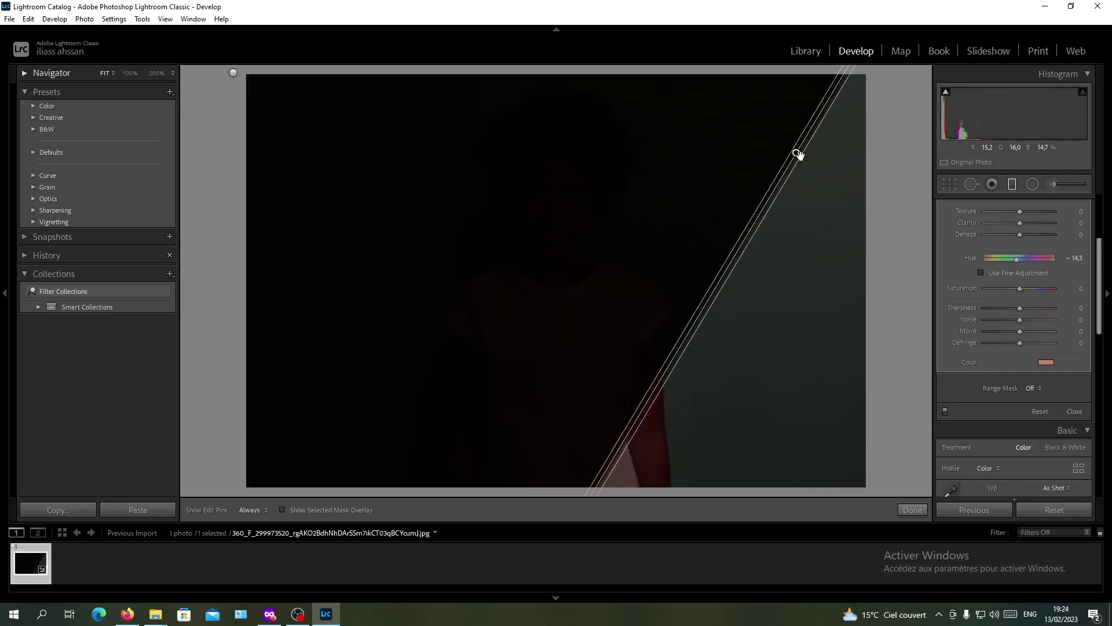
pyautogui.hotkey('ctrl', 'z')
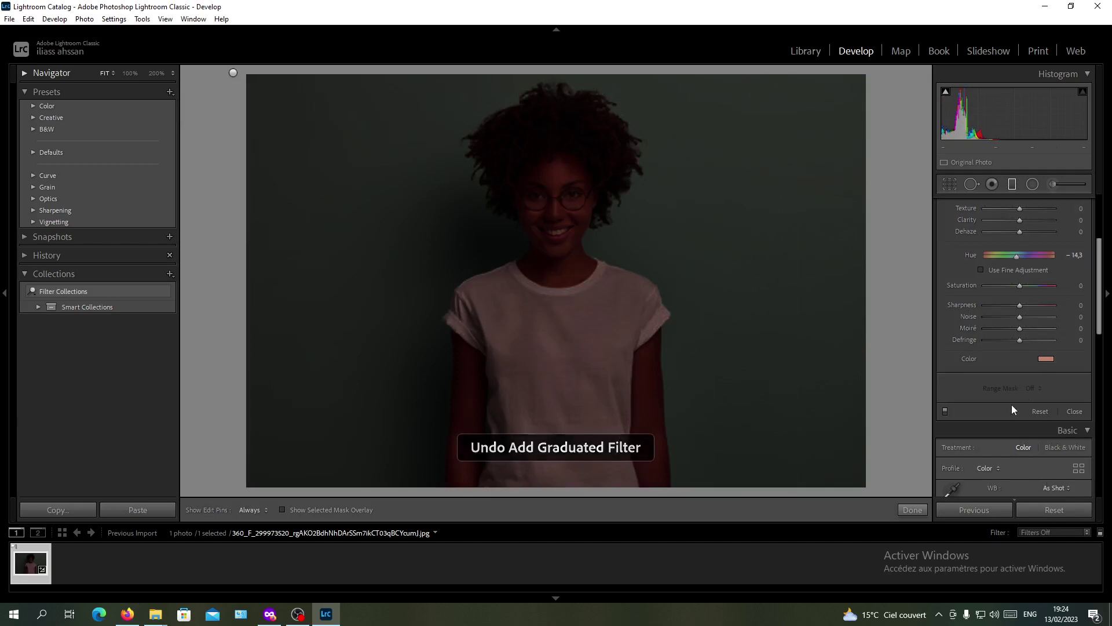
pyautogui.click(233, 73)
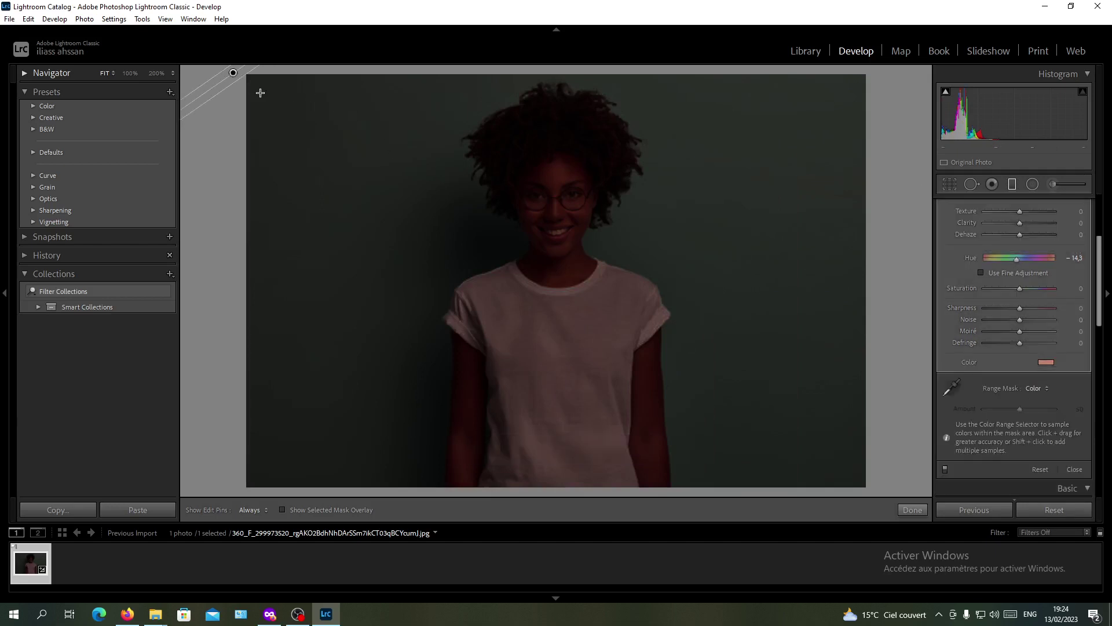
# Step: Sample the blue background at three spots on both sides of the woman with the Color Range Selector
pyautogui.click(951, 391)
pyautogui.click(823, 150)
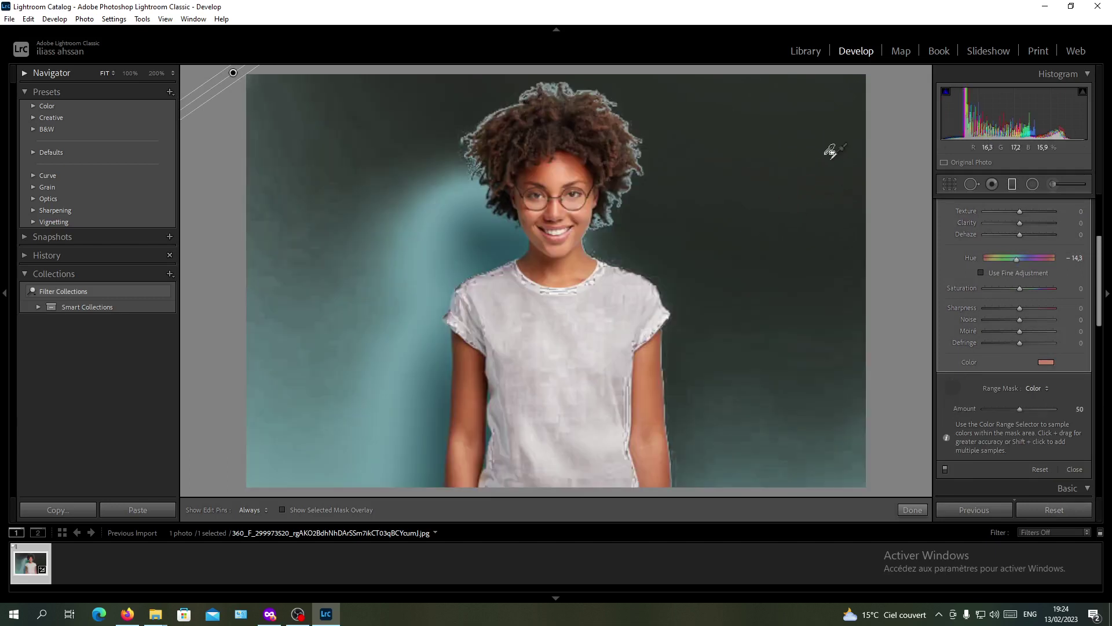
pyautogui.keyDown('shift'); pyautogui.click(320, 323); pyautogui.keyUp('shift')
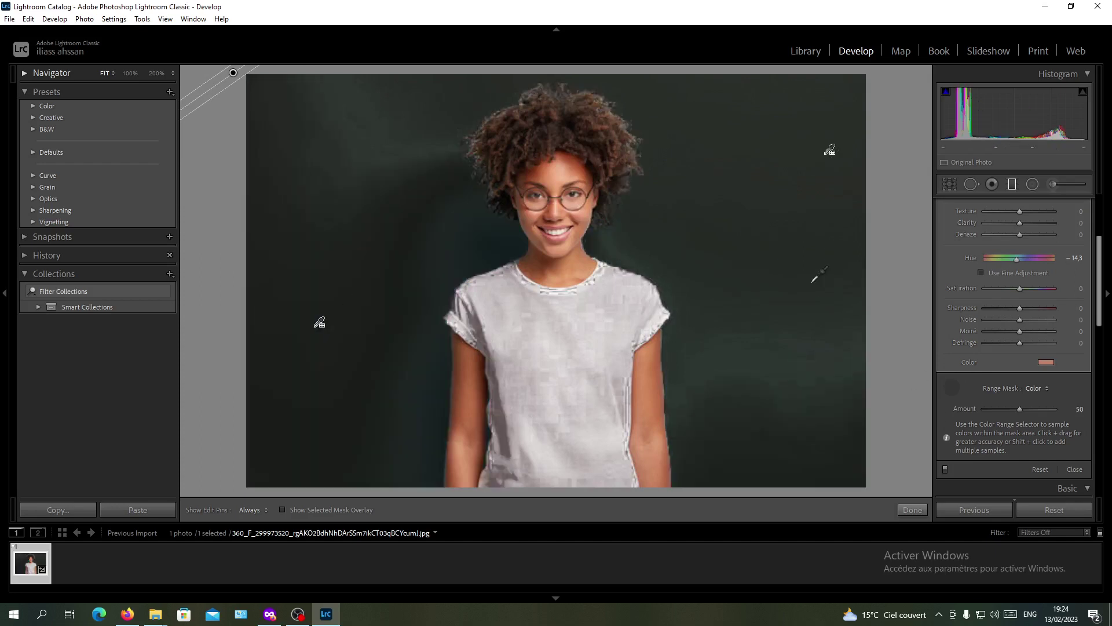
pyautogui.keyDown('shift'); pyautogui.click(795, 349); pyautogui.keyUp('shift')
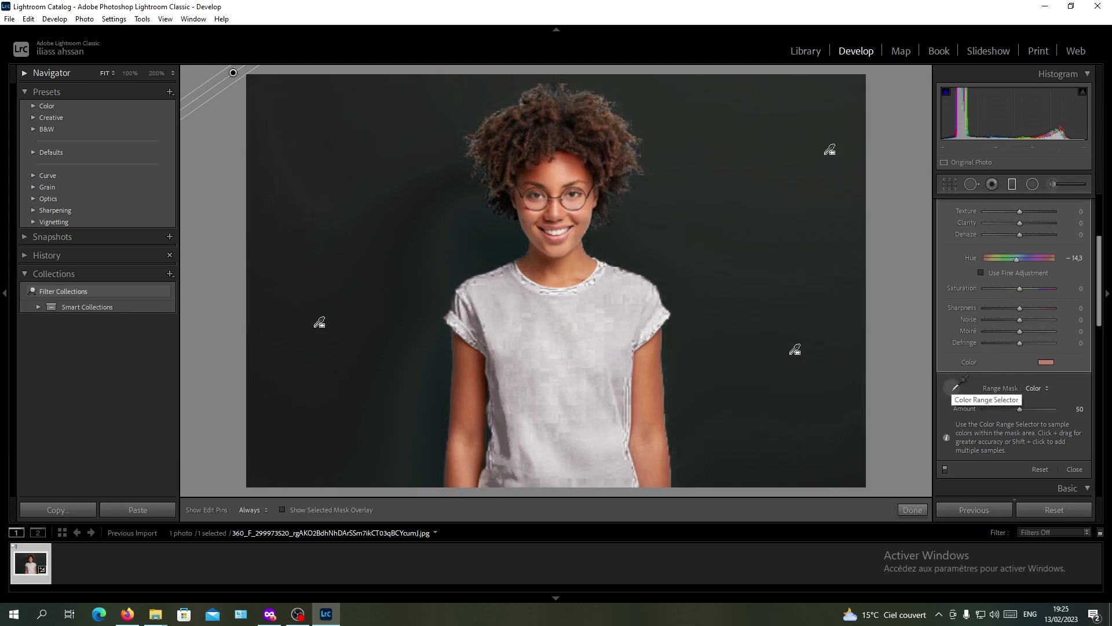
pyautogui.click(953, 390)
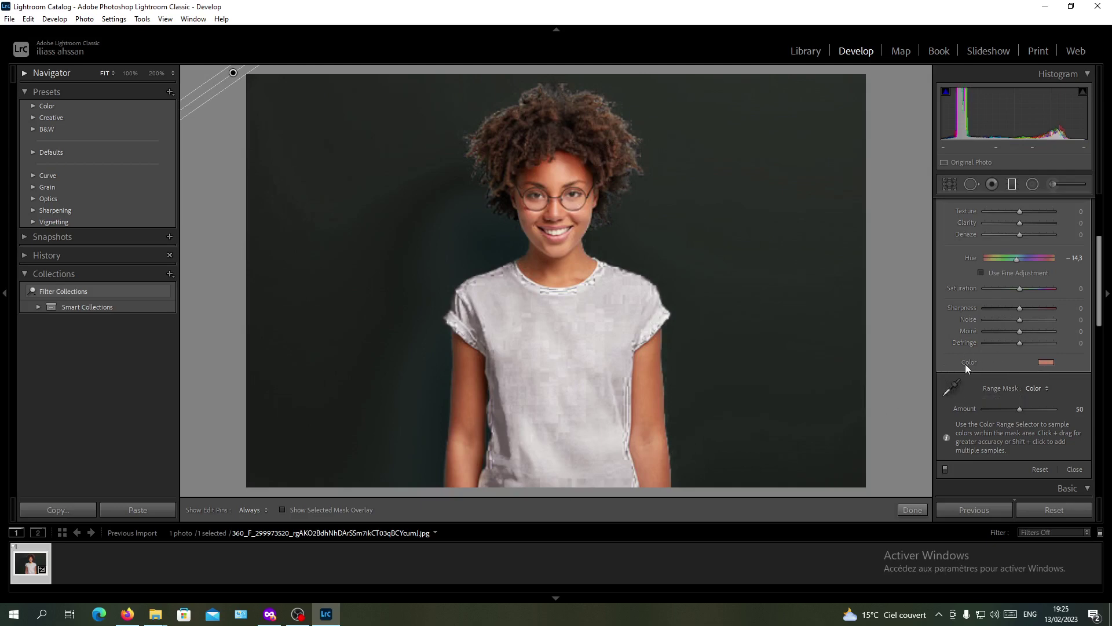
# Step: Change the graduated filter's tint colour to a saturated yellow-green
pyautogui.click(1046, 363)
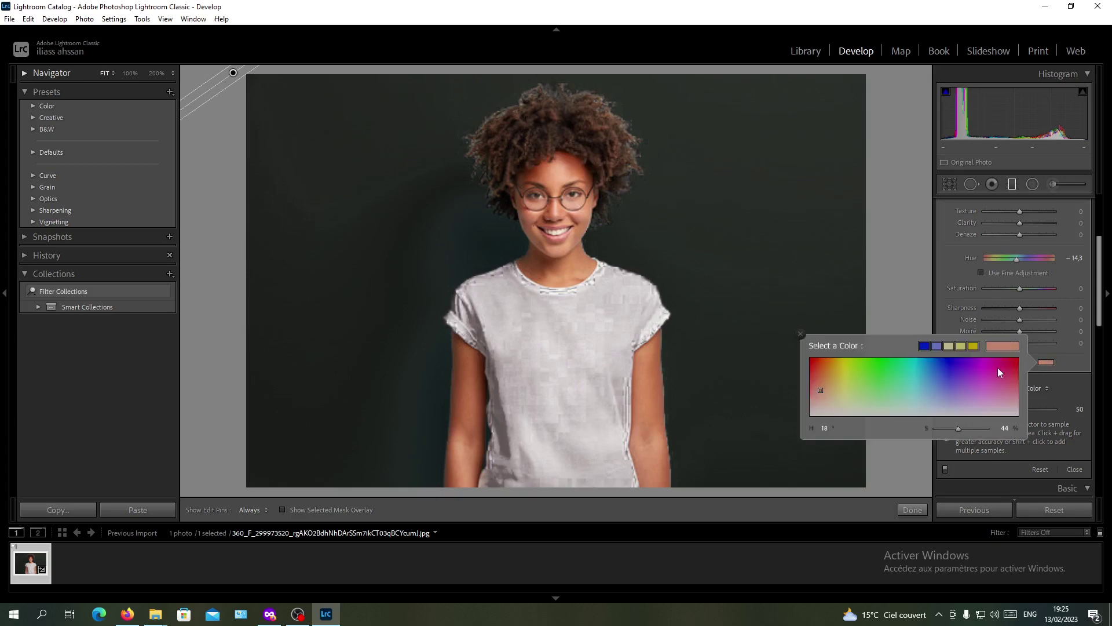
pyautogui.moveTo(998, 372)
pyautogui.mouseDown()
pyautogui.moveTo(820, 352)
pyautogui.moveTo(834, 355)
pyautogui.moveTo(833, 341)
pyautogui.moveTo(862, 371)
pyautogui.moveTo(847, 363)
pyautogui.mouseUp()
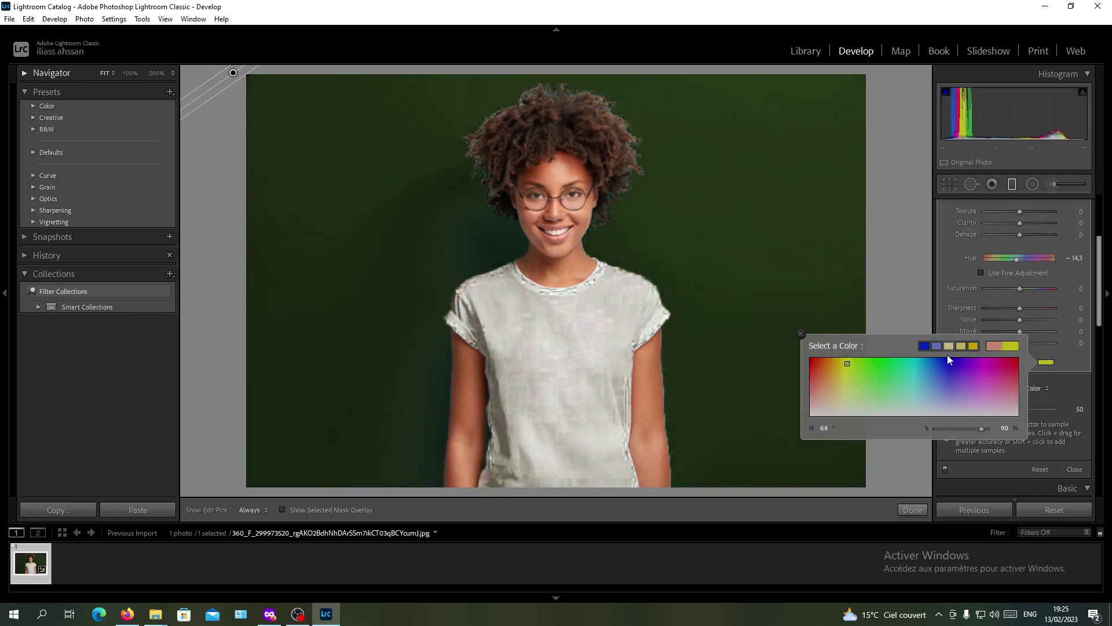
pyautogui.click(1056, 372)
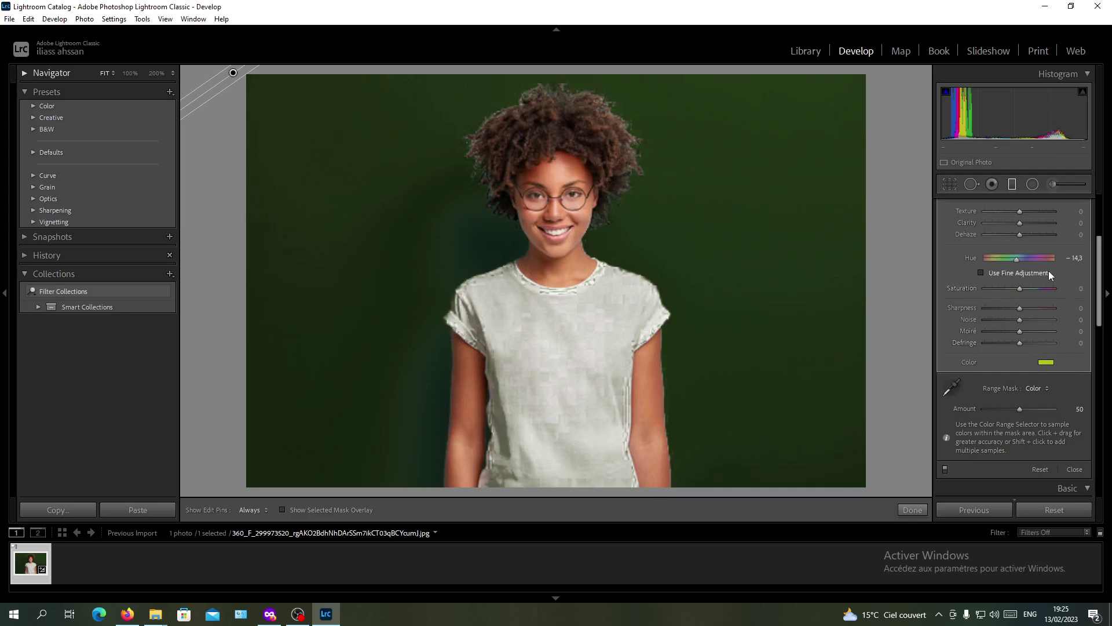
# Step: Compare the photo before and after the edit, and inspect the filter's coverage with the mask overlay
pyautogui.scroll(3, 1049, 270)
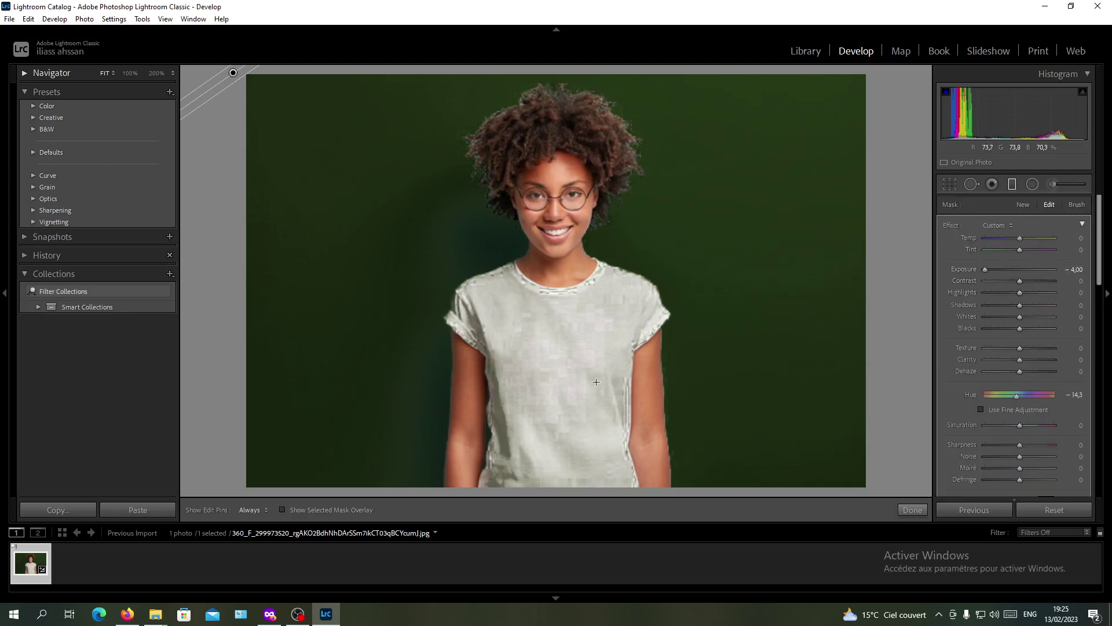
pyautogui.press('\\')
pyautogui.press('\\')
pyautogui.press('o')
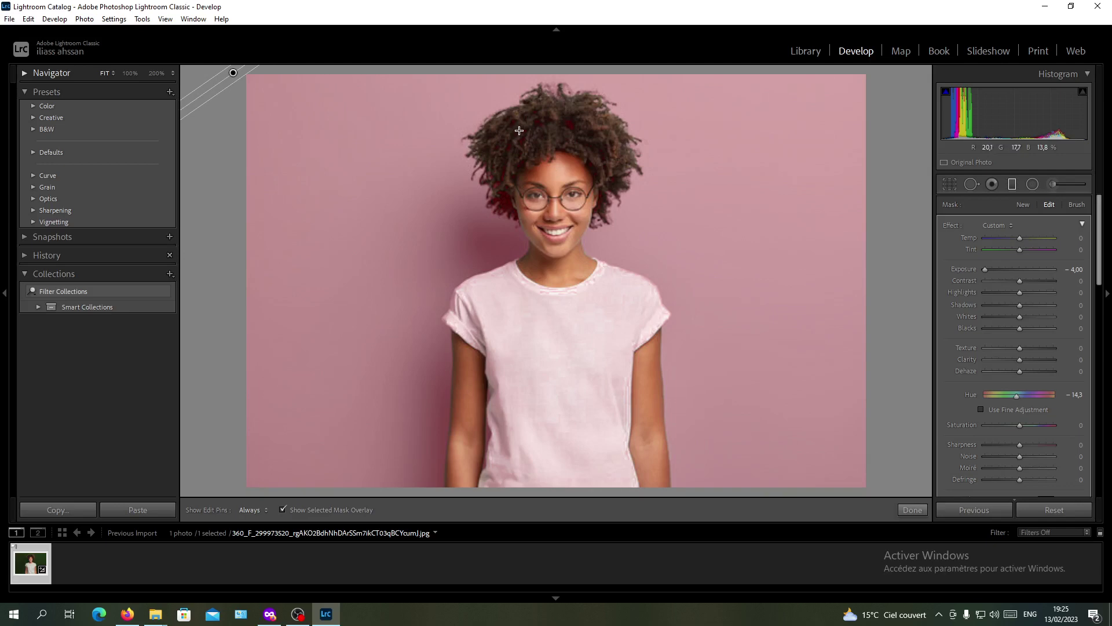
pyautogui.press('o')
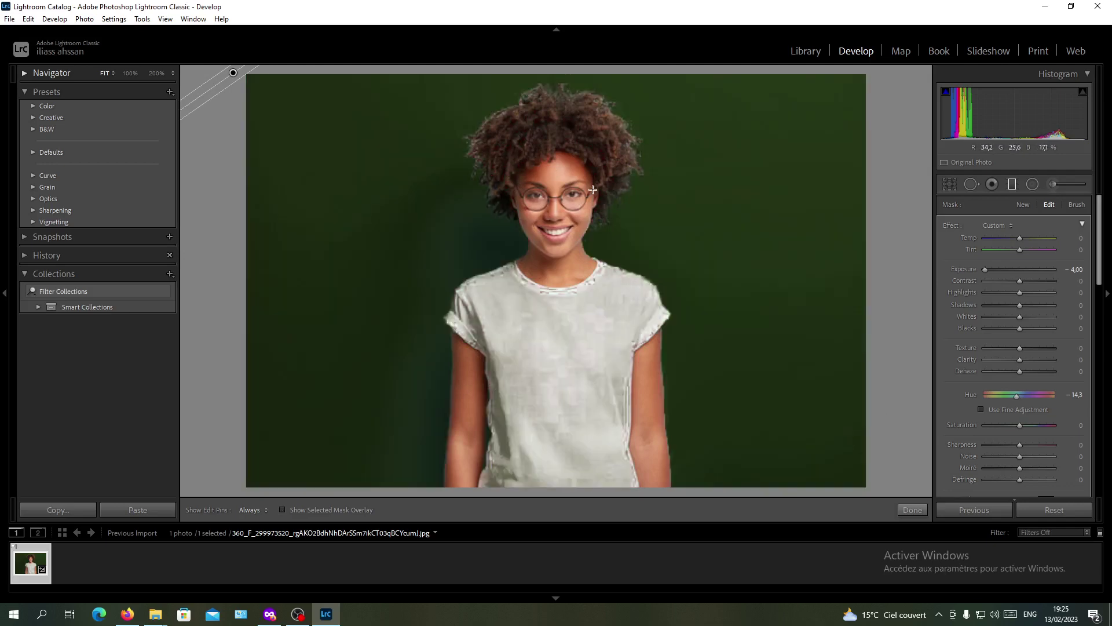
pyautogui.scroll(-3, 991, 294)
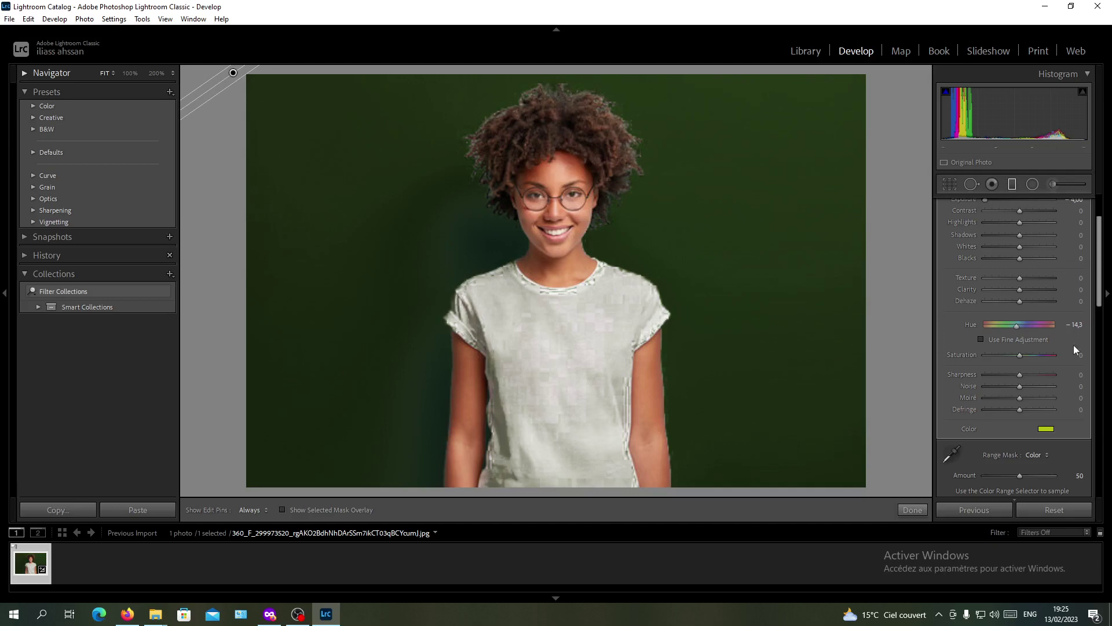
pyautogui.scroll(3, 1030, 328)
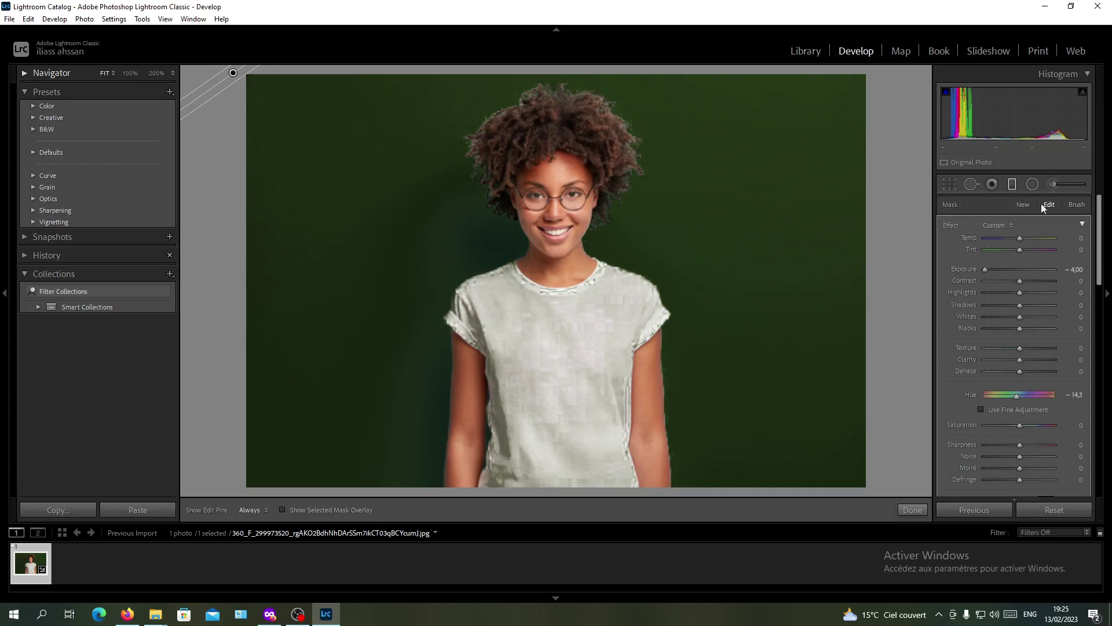
# Step: Erase the filter mask from the T-shirt's collar and chest with the mask brush at size 11.7
pyautogui.click(1076, 205)
pyautogui.scroll(-5, 1051, 252)
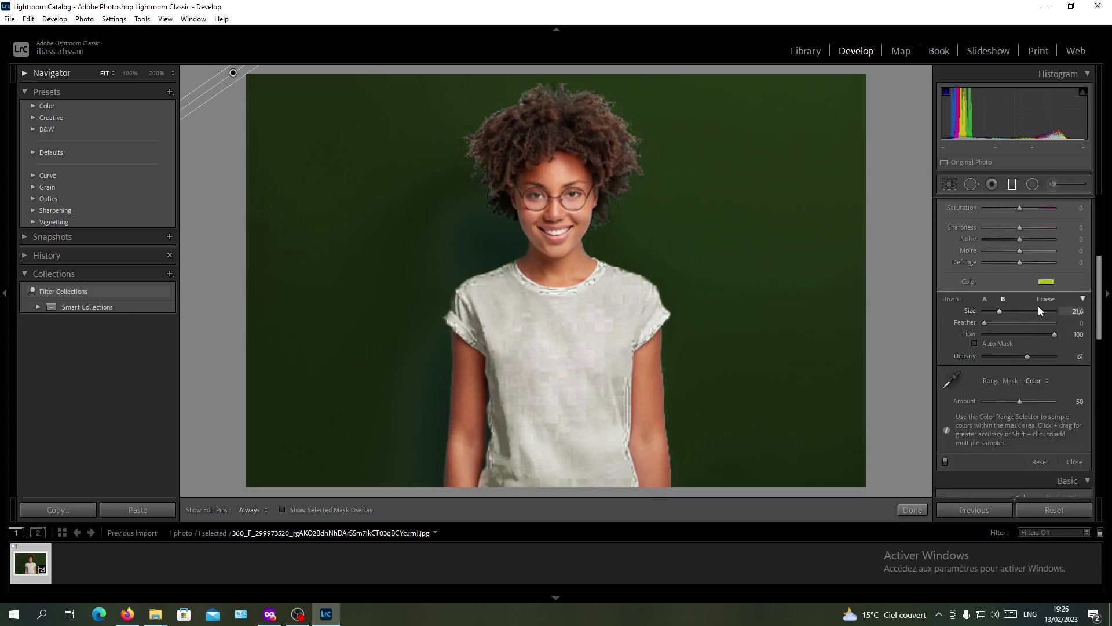
pyautogui.click(1050, 300)
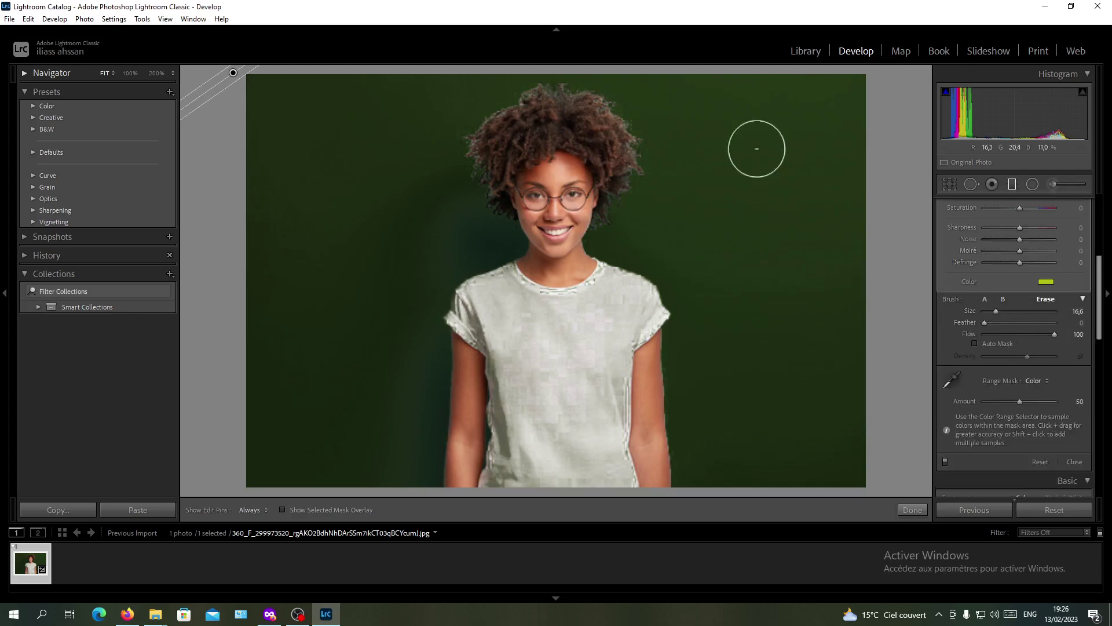
pyautogui.moveTo(1003, 310); pyautogui.dragTo(999, 312)
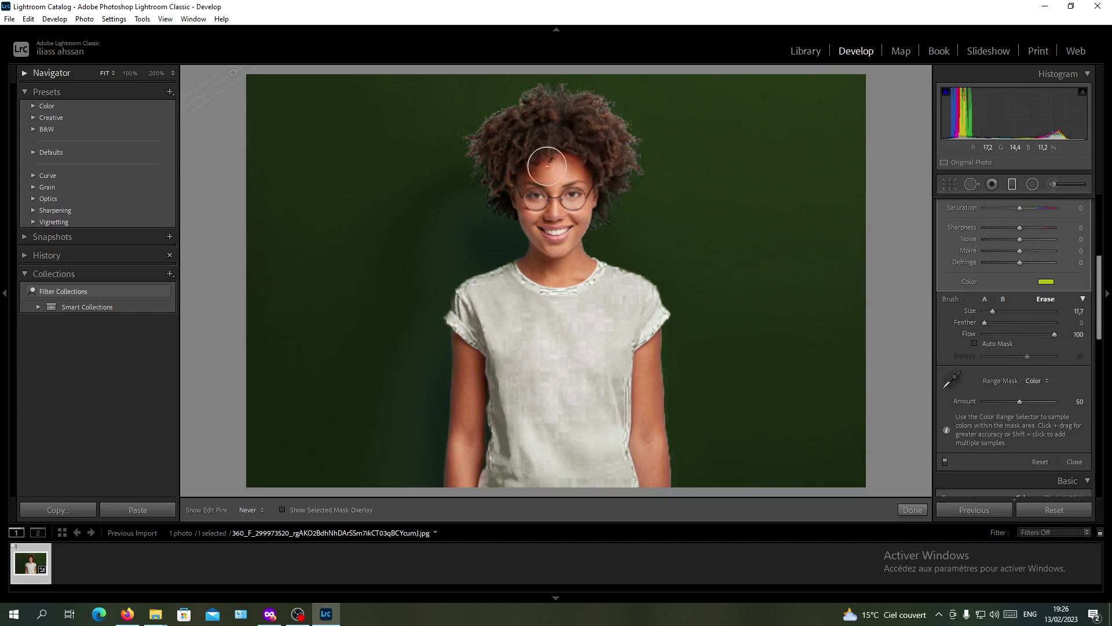
pyautogui.press('h')
pyautogui.moveTo(566, 324)
pyautogui.mouseDown()
pyautogui.moveTo(547, 378)
pyautogui.moveTo(583, 360)
pyautogui.moveTo(605, 307)
pyautogui.moveTo(558, 301)
pyautogui.moveTo(583, 285)
pyautogui.moveTo(550, 276)
pyautogui.moveTo(540, 327)
pyautogui.moveTo(513, 325)
pyautogui.moveTo(501, 309)
pyautogui.moveTo(517, 299)
pyautogui.moveTo(498, 303)
pyautogui.moveTo(521, 285)
pyautogui.moveTo(488, 298)
pyautogui.moveTo(514, 285)
pyautogui.mouseUp()
pyautogui.press('h')
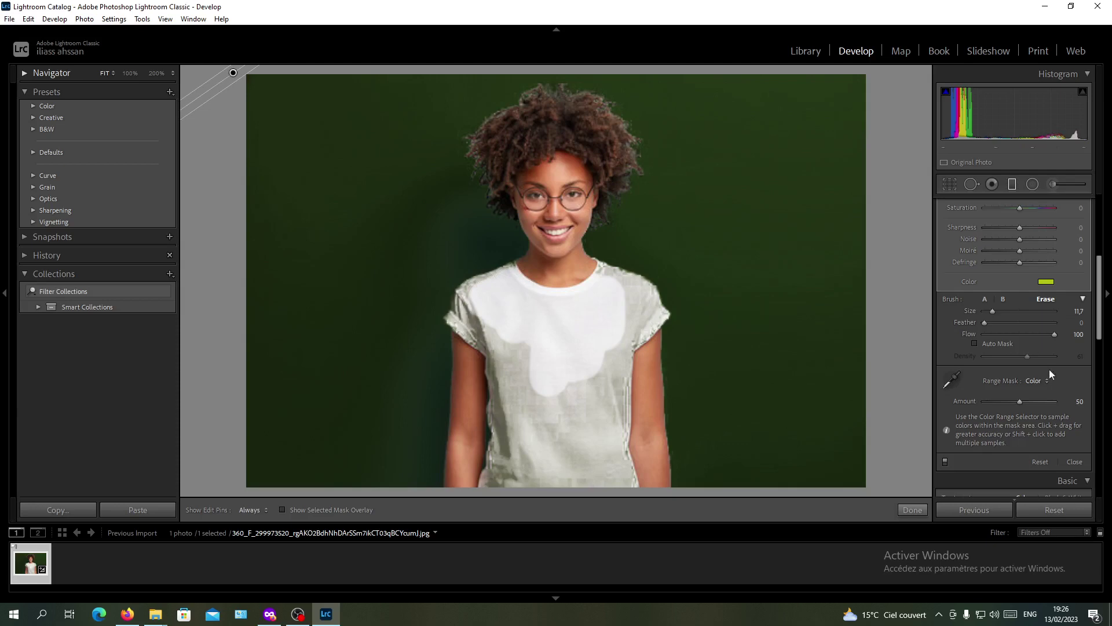
# Step: Erase the mask from the T-shirt's middle and lower right side with the eraser's feather at 12 and flow at 86
pyautogui.click(994, 323)
pyautogui.moveTo(1046, 333); pyautogui.dragTo(1045, 334)
pyautogui.moveTo(571, 304)
pyautogui.mouseDown()
pyautogui.moveTo(563, 375)
pyautogui.moveTo(530, 413)
pyautogui.moveTo(530, 313)
pyautogui.moveTo(511, 379)
pyautogui.moveTo(507, 332)
pyautogui.moveTo(506, 364)
pyautogui.moveTo(539, 444)
pyautogui.moveTo(586, 372)
pyautogui.moveTo(572, 440)
pyautogui.moveTo(622, 319)
pyautogui.mouseUp()
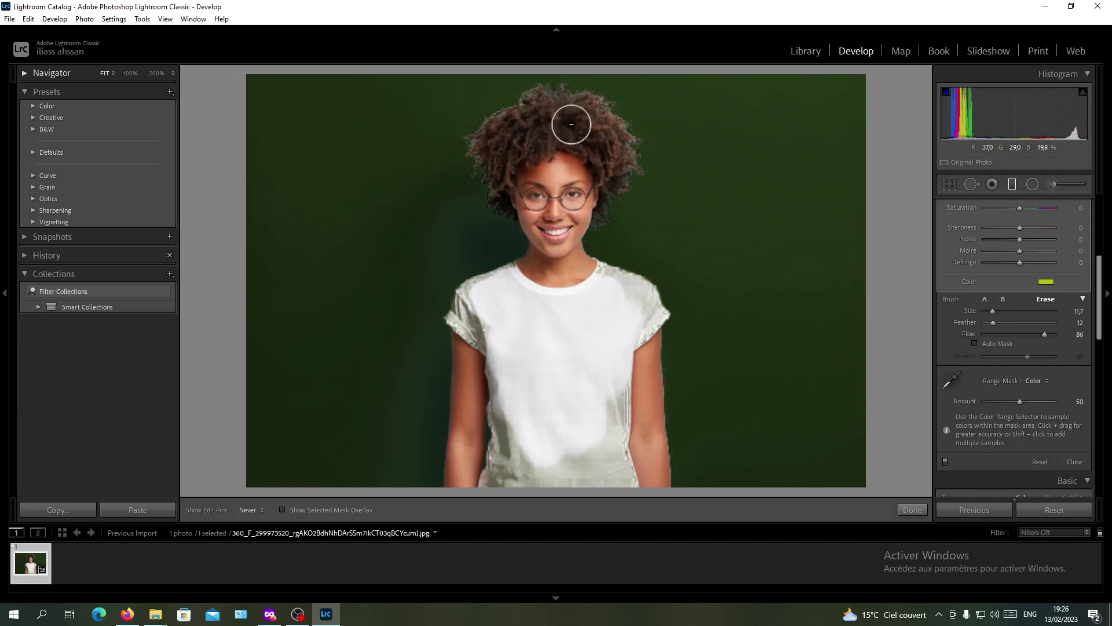
pyautogui.press('h')
pyautogui.press('h')
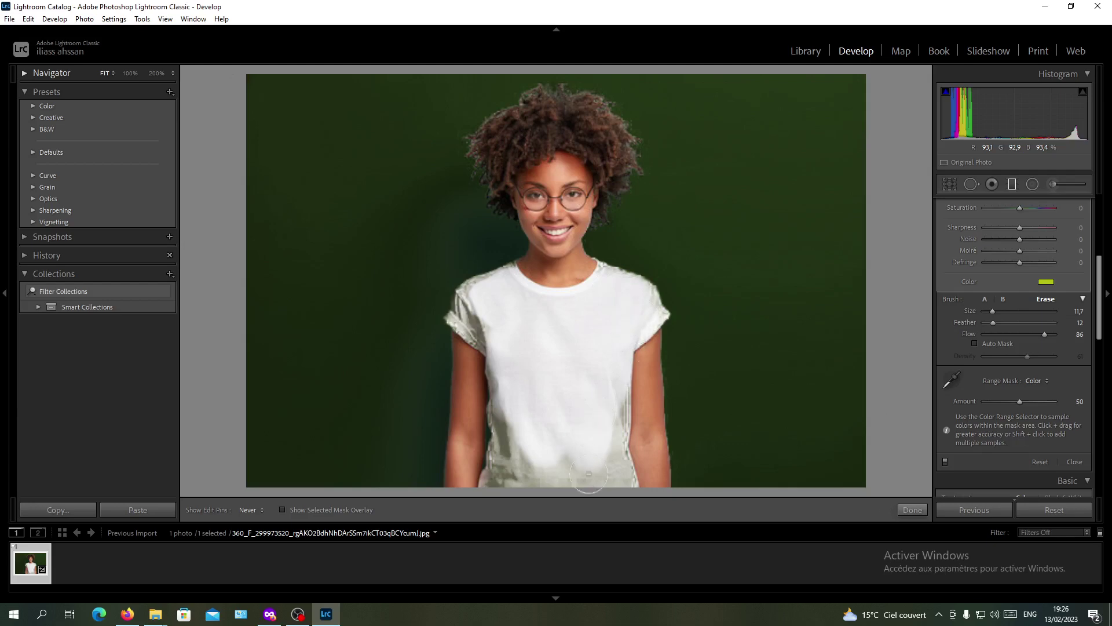
pyautogui.moveTo(589, 474)
pyautogui.mouseDown()
pyautogui.moveTo(625, 398)
pyautogui.moveTo(625, 416)
pyautogui.mouseUp()
pyautogui.scroll(-1, 609, 376)
pyautogui.moveTo(526, 466)
pyautogui.mouseDown()
pyautogui.moveTo(489, 313)
pyautogui.moveTo(482, 326)
pyautogui.moveTo(466, 315)
pyautogui.moveTo(488, 297)
pyautogui.moveTo(470, 298)
pyautogui.moveTo(543, 276)
pyautogui.moveTo(635, 292)
pyautogui.moveTo(618, 398)
pyautogui.moveTo(622, 487)
pyautogui.moveTo(570, 457)
pyautogui.moveTo(538, 485)
pyautogui.moveTo(551, 502)
pyautogui.moveTo(510, 500)
pyautogui.moveTo(505, 477)
pyautogui.moveTo(491, 495)
pyautogui.moveTo(511, 454)
pyautogui.moveTo(502, 464)
pyautogui.moveTo(514, 408)
pyautogui.moveTo(499, 421)
pyautogui.moveTo(511, 394)
pyautogui.moveTo(483, 330)
pyautogui.moveTo(455, 381)
pyautogui.moveTo(480, 325)
pyautogui.mouseUp()
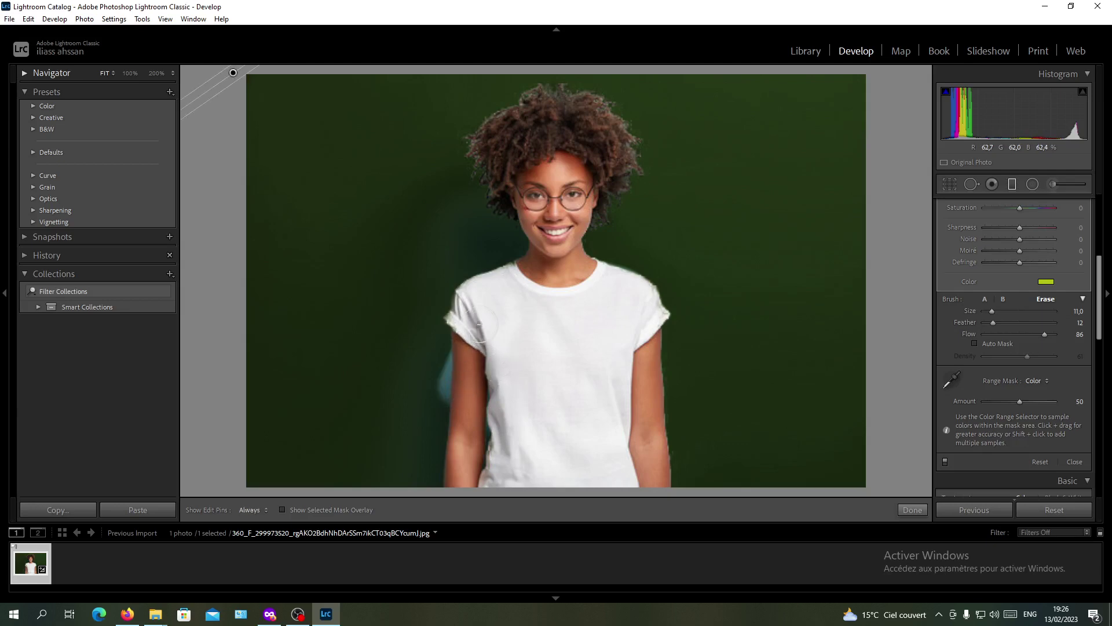
pyautogui.hotkey('ctrl', 'z')
pyautogui.press('h')
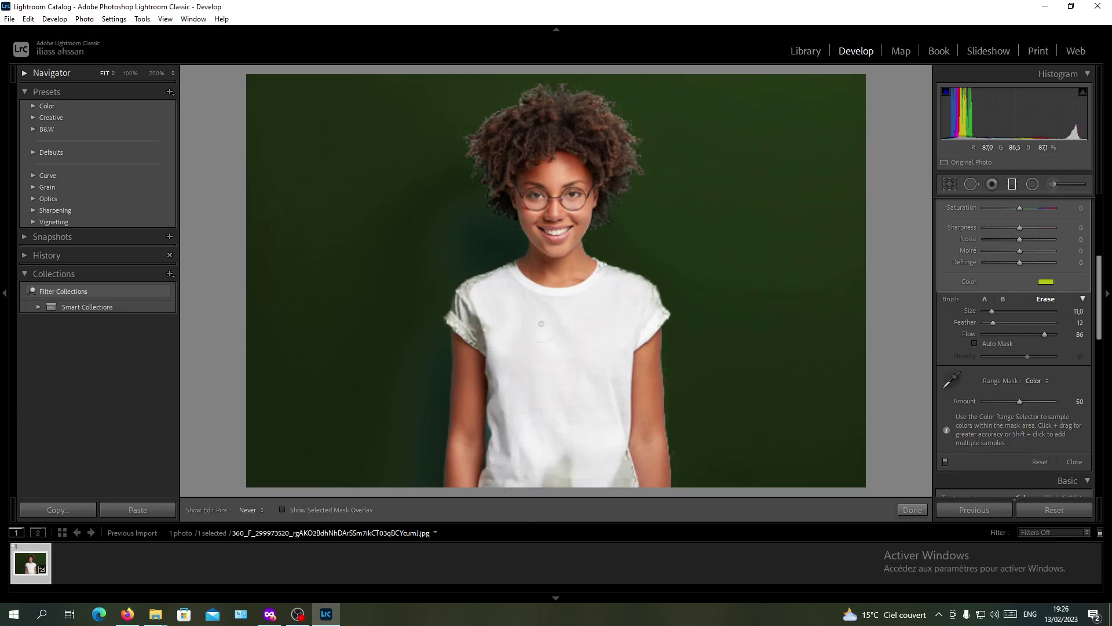
# Step: Erase the mask from the T-shirt's shoulders and sleeves at brush size 11.0, and set the eraser's feather to 31
pyautogui.moveTo(508, 354)
pyautogui.mouseDown()
pyautogui.moveTo(473, 308)
pyautogui.moveTo(465, 324)
pyautogui.moveTo(491, 297)
pyautogui.mouseUp()
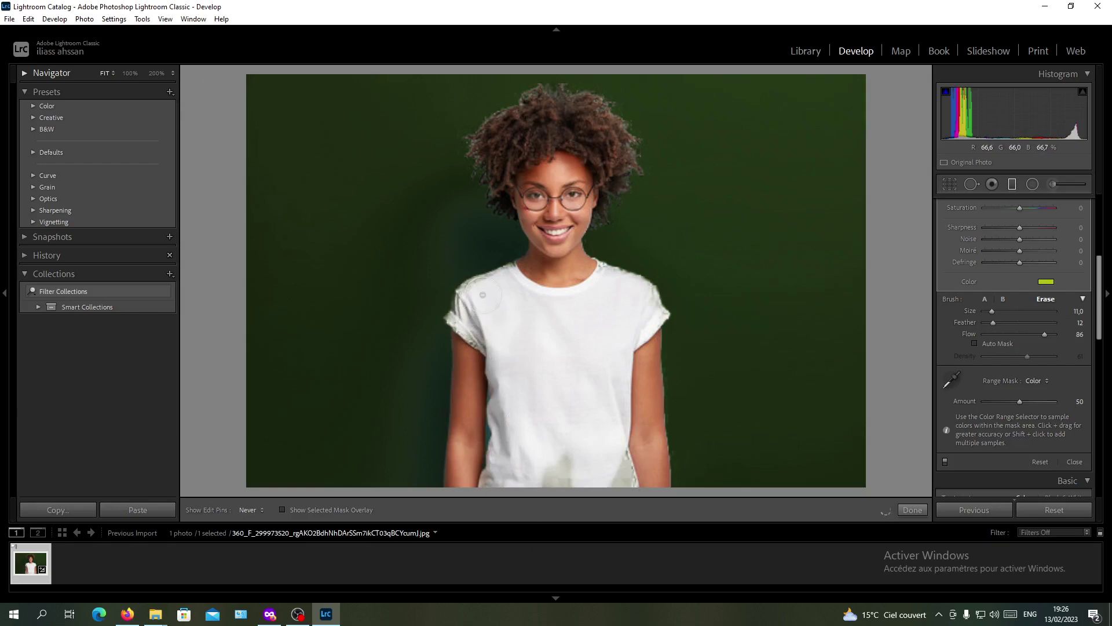
pyautogui.moveTo(515, 280)
pyautogui.mouseDown()
pyautogui.moveTo(599, 275)
pyautogui.moveTo(645, 297)
pyautogui.moveTo(637, 383)
pyautogui.mouseUp()
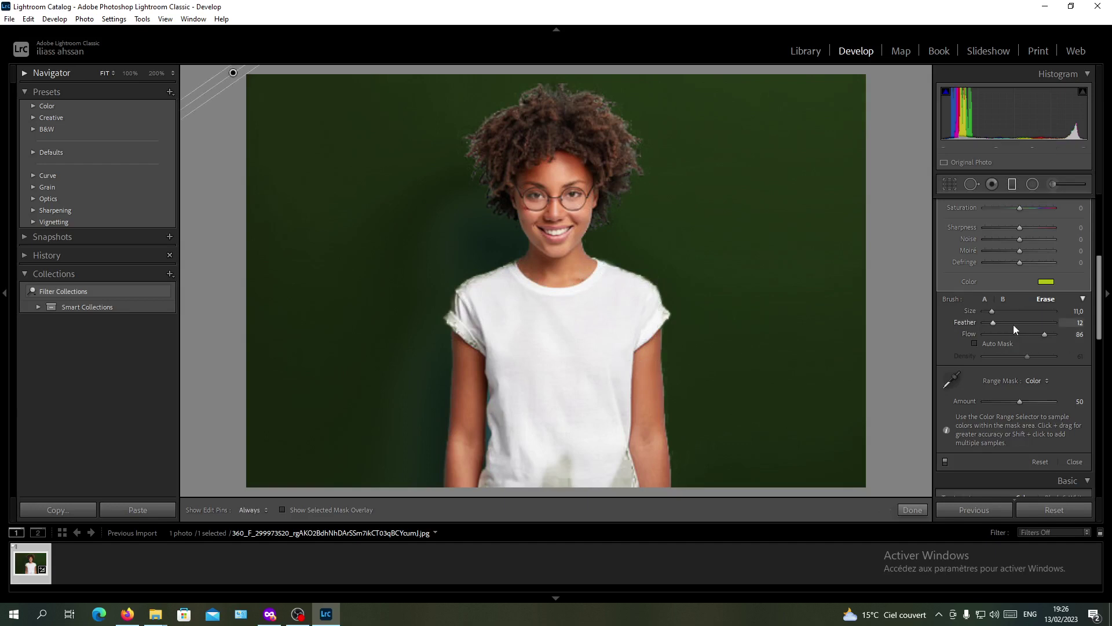
pyautogui.moveTo(996, 322); pyautogui.dragTo(1009, 320)
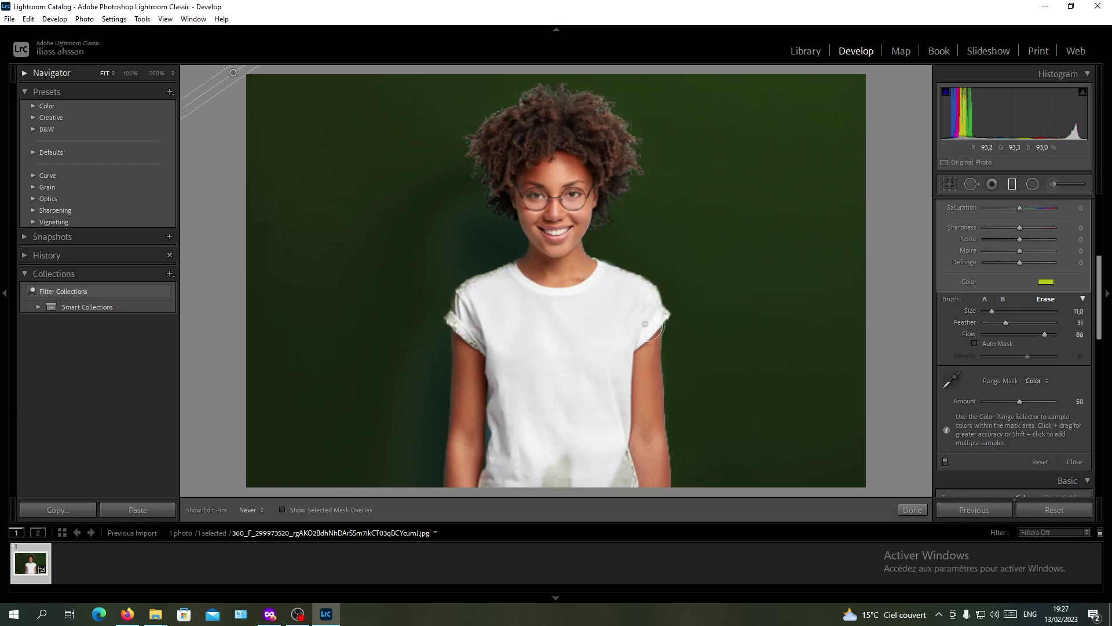
pyautogui.moveTo(655, 354); pyautogui.dragTo(643, 354)
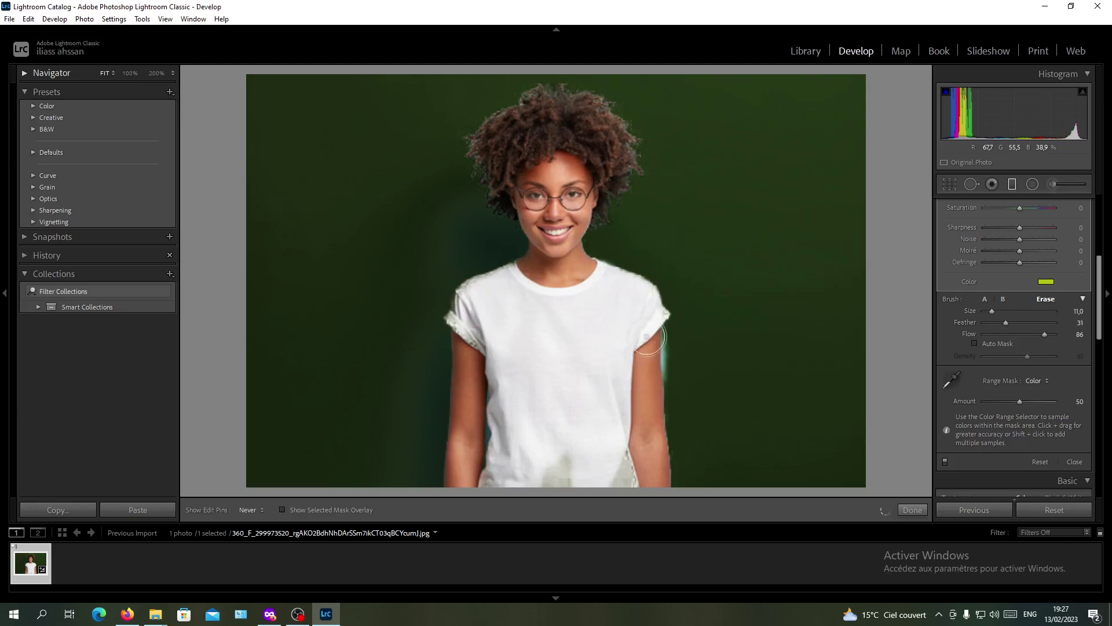
pyautogui.press('h')
pyautogui.hotkey('ctrl', 'z')
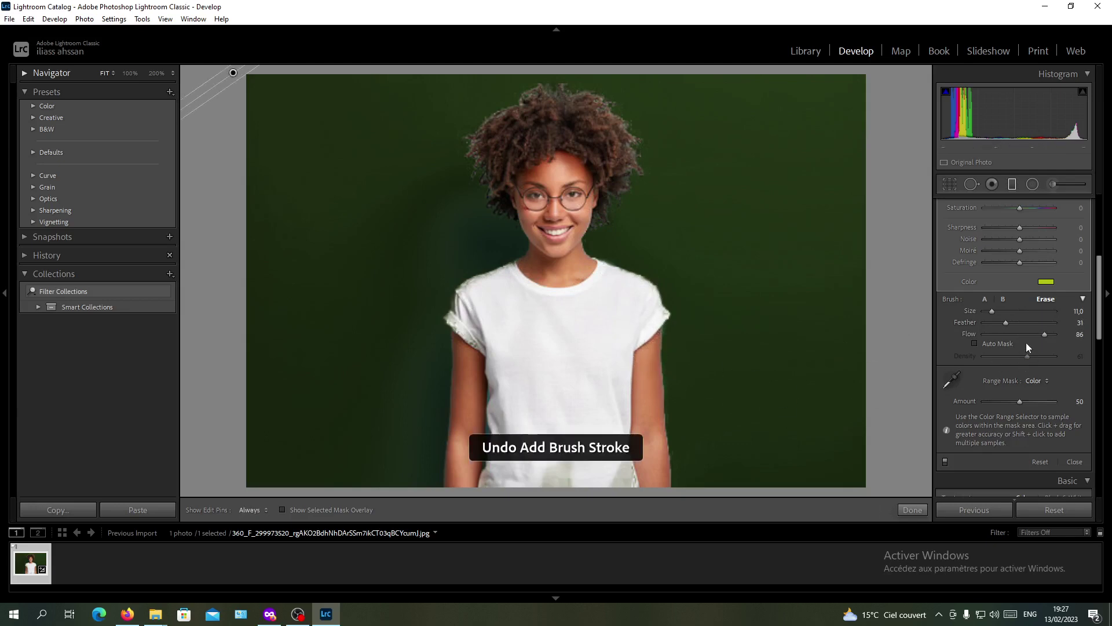
# Step: Set the eraser's flow to 63, try a stroke from the woman's arm across the background, and undo that stroke
pyautogui.click(1028, 334)
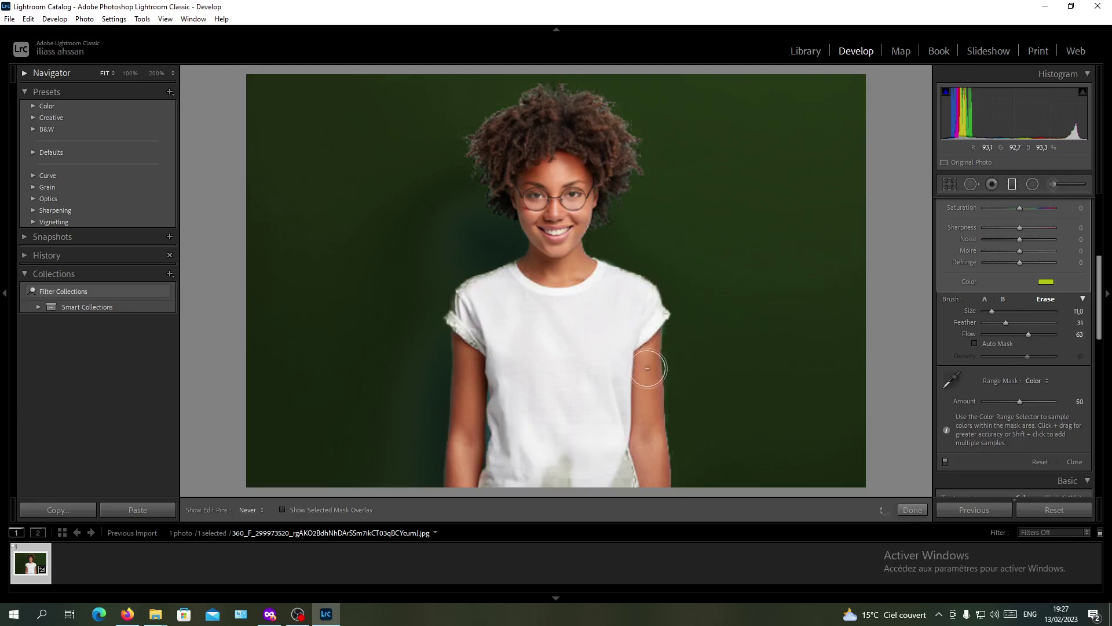
pyautogui.moveTo(651, 372)
pyautogui.mouseDown()
pyautogui.moveTo(656, 347)
pyautogui.moveTo(660, 360)
pyautogui.moveTo(722, 341)
pyautogui.moveTo(771, 292)
pyautogui.moveTo(754, 365)
pyautogui.mouseUp()
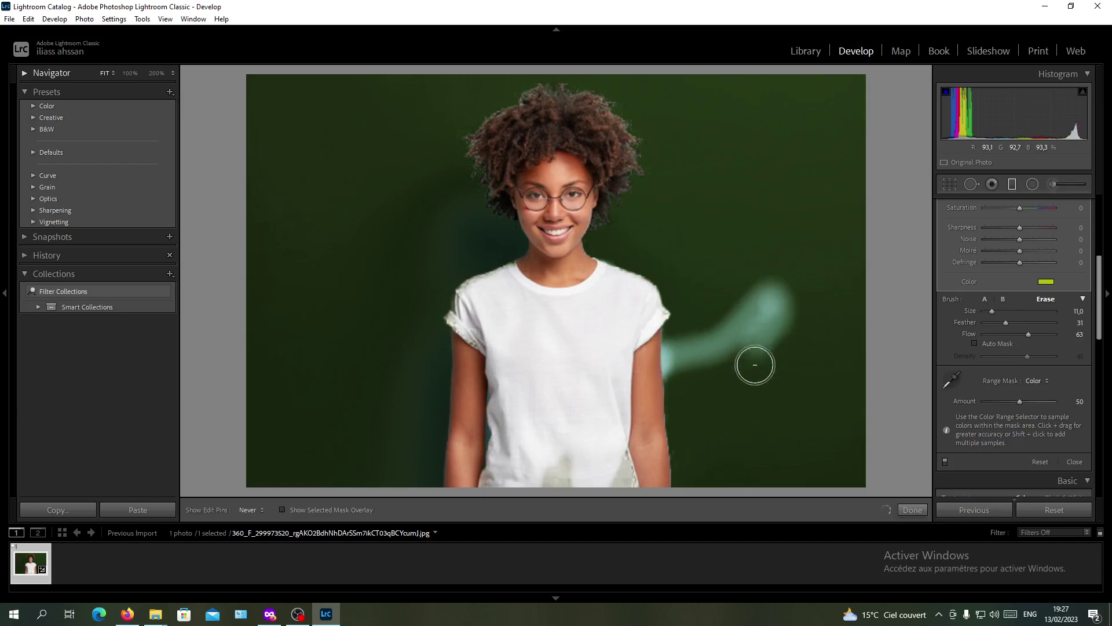
pyautogui.hotkey('ctrl', 'z')
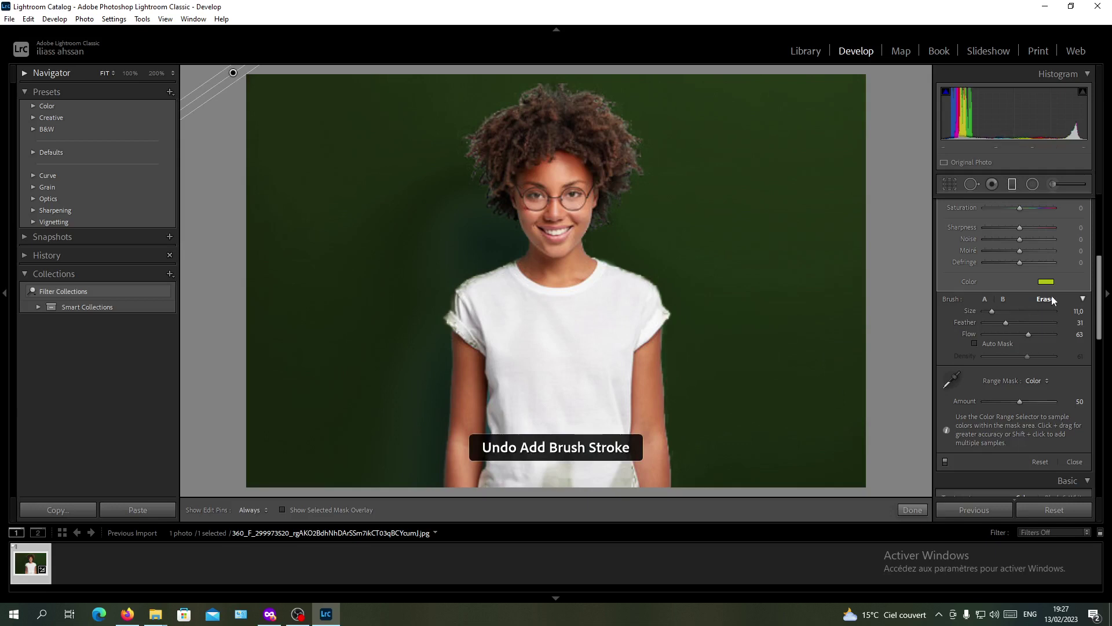
# Step: Erase the remaining mask from the T-shirt's hem and shoulder with the eraser's feather at 100
pyautogui.moveTo(1005, 323); pyautogui.dragTo(1012, 327)
pyautogui.doubleClick(1013, 325)
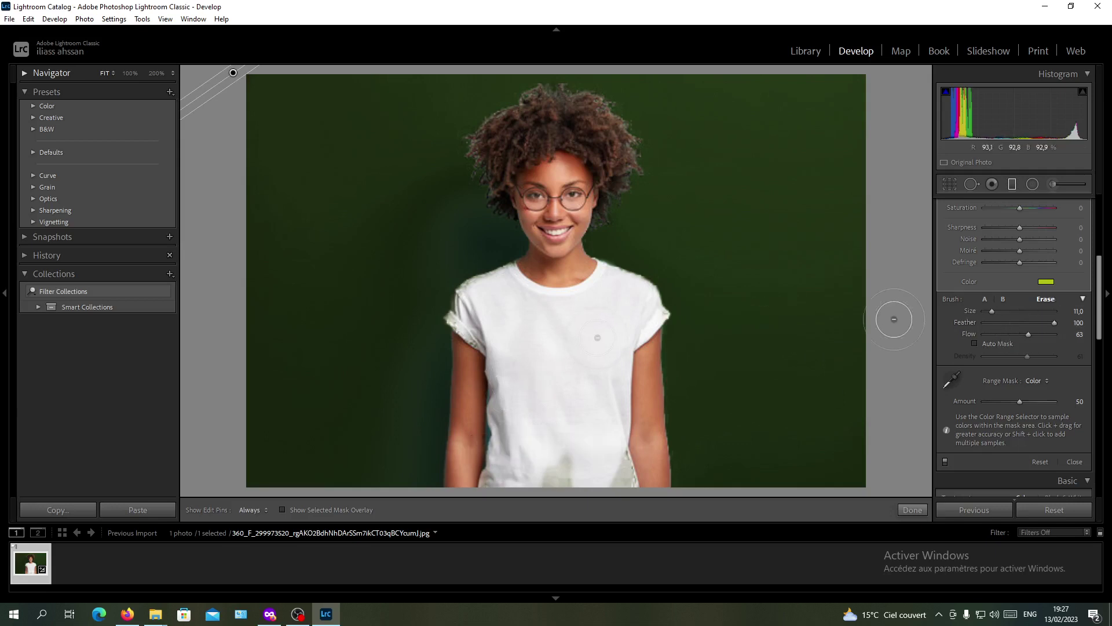
pyautogui.press('h')
pyautogui.moveTo(618, 448)
pyautogui.mouseDown()
pyautogui.moveTo(625, 497)
pyautogui.moveTo(627, 473)
pyautogui.moveTo(557, 476)
pyautogui.moveTo(563, 437)
pyautogui.mouseUp()
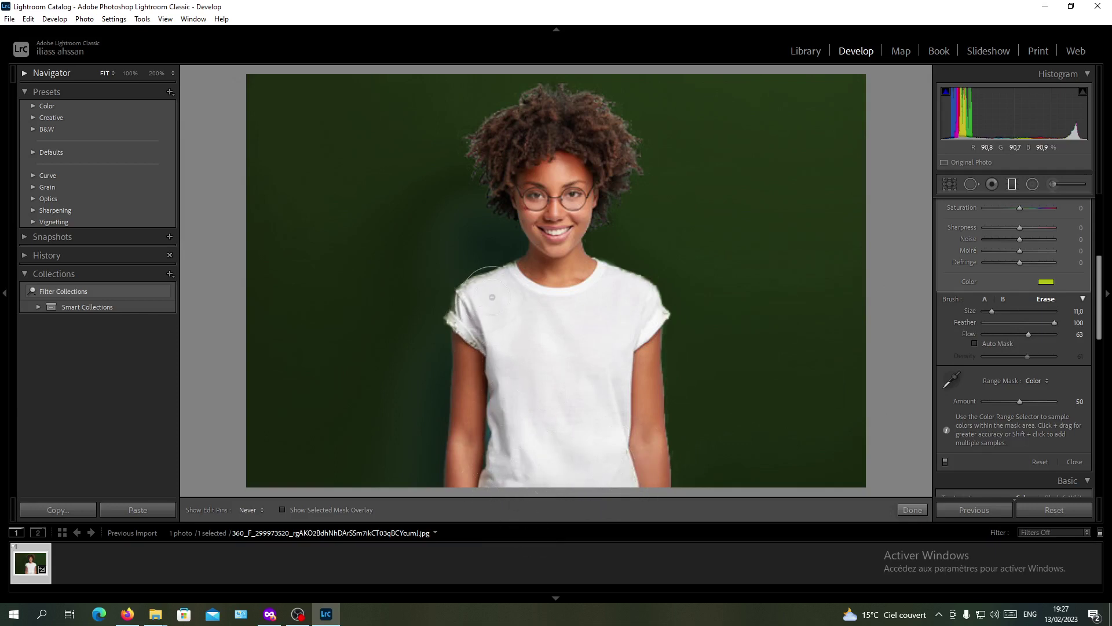
pyautogui.moveTo(492, 297)
pyautogui.mouseDown()
pyautogui.moveTo(504, 288)
pyautogui.moveTo(493, 288)
pyautogui.mouseUp()
pyautogui.press('h')
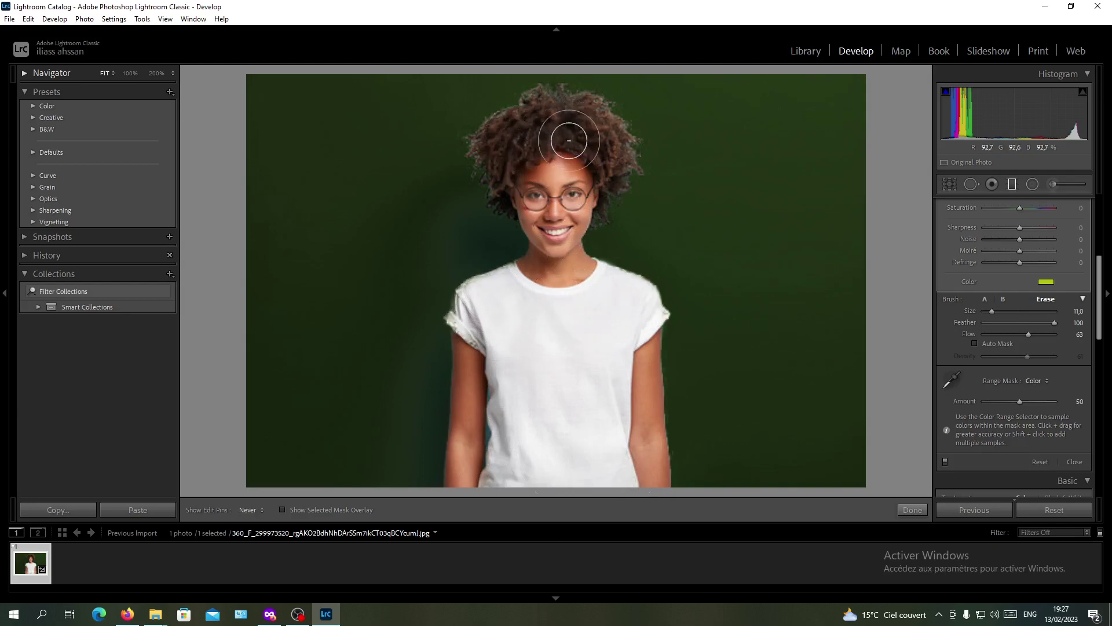
pyautogui.press('h')
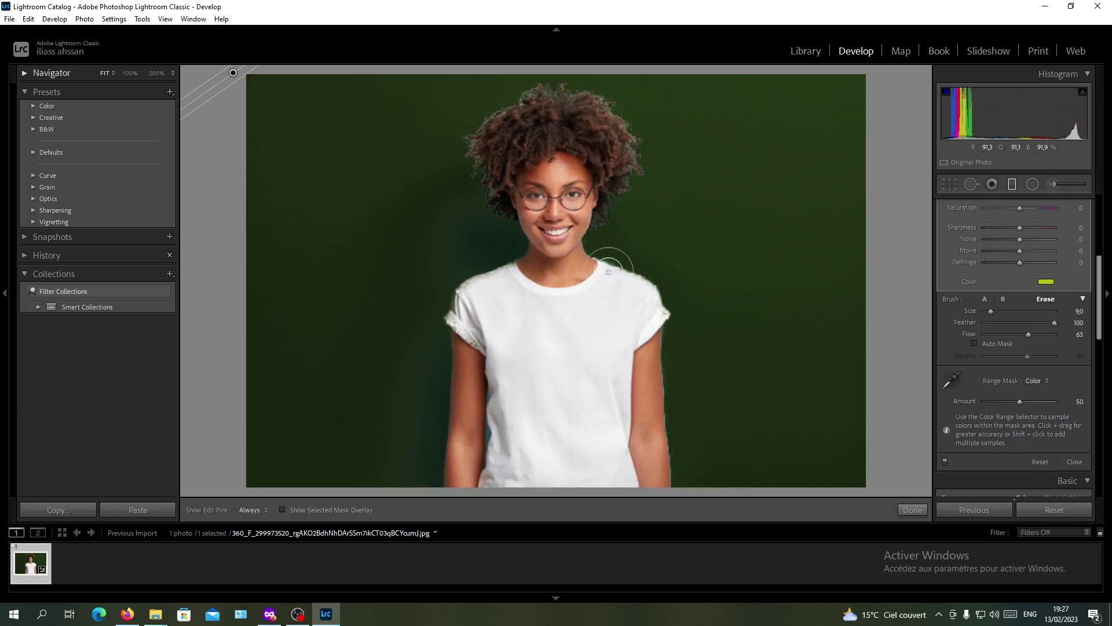
# Step: Change the graduated filter's colour to a magenta with hue 334 and saturation 95%
pyautogui.click(1046, 281)
pyautogui.moveTo(992, 285)
pyautogui.mouseDown()
pyautogui.moveTo(1013, 275)
pyautogui.moveTo(995, 265)
pyautogui.moveTo(1005, 278)
pyautogui.mouseUp()
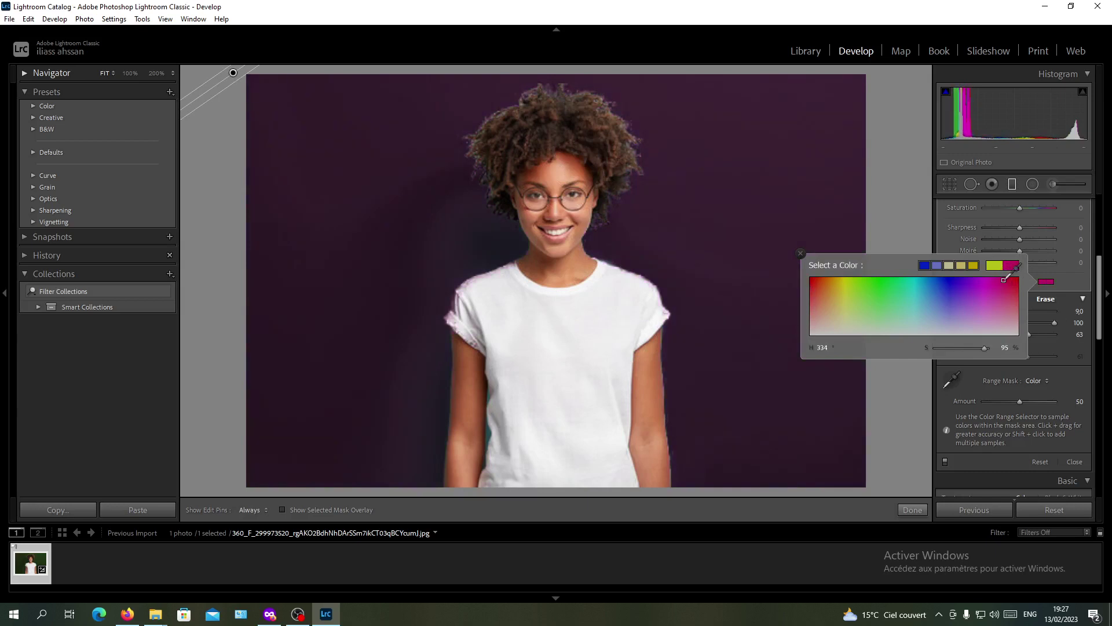